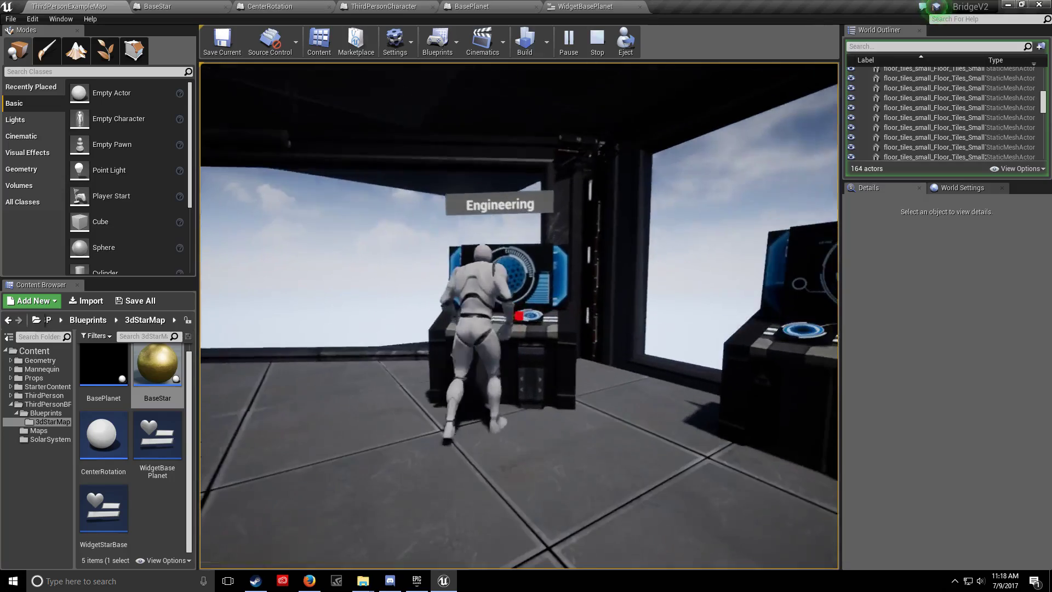
# Step: Walk the character from the Engineering station around the central holographic table to inspect the gold star and grey planet spheres
pyautogui.press('w')
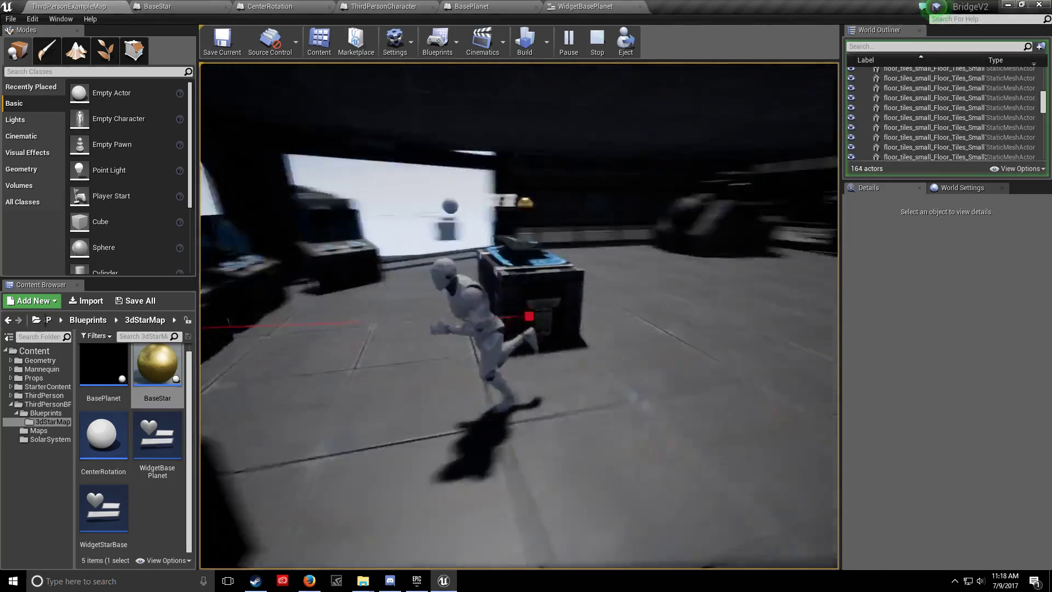
pyautogui.press('w')
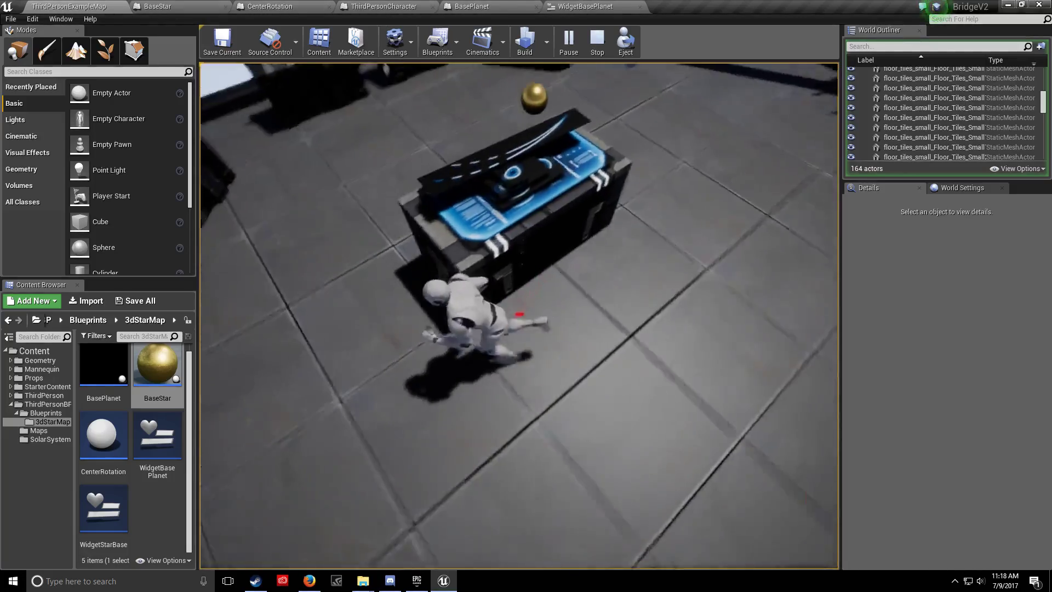
pyautogui.press('a')
pyautogui.press('d')
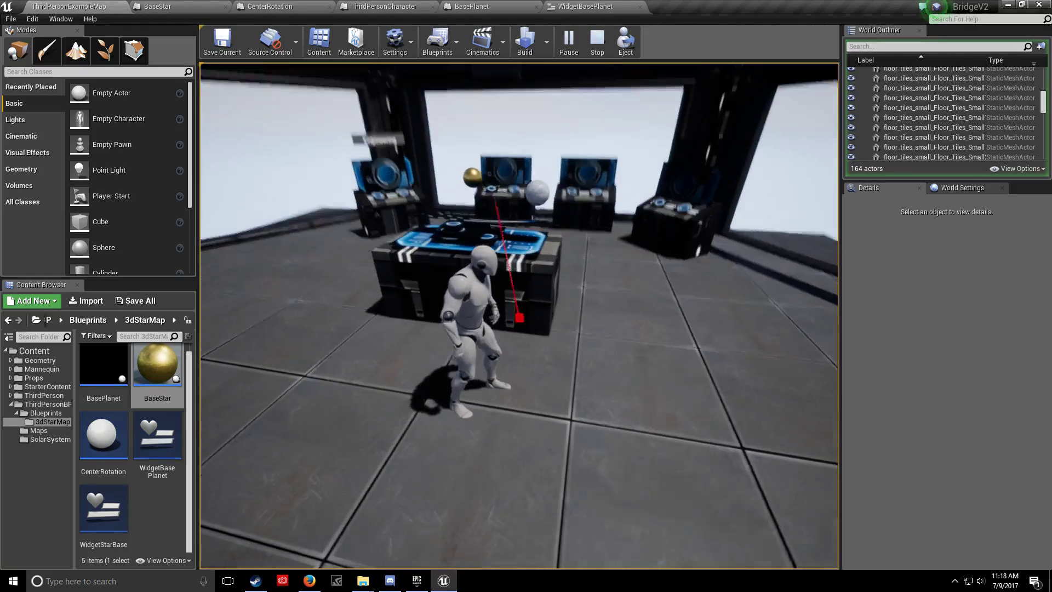
pyautogui.press('w')
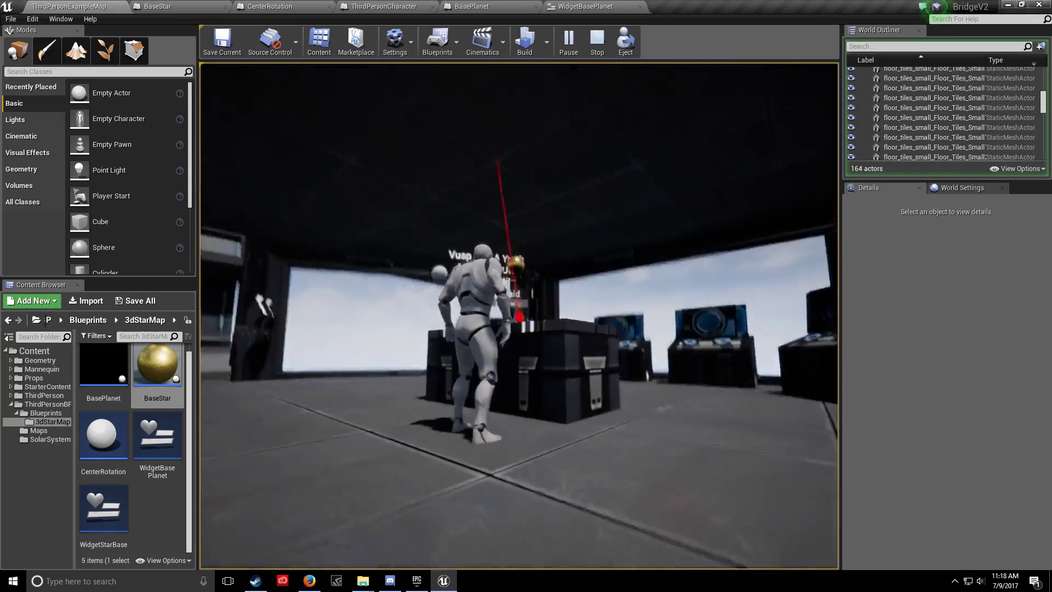
pyautogui.press('a')
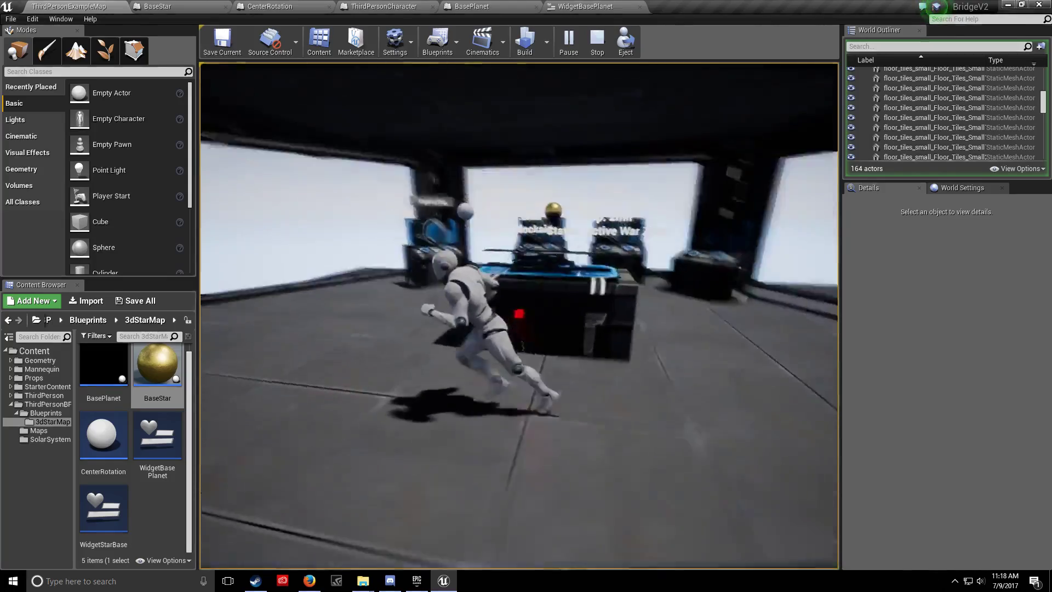
pyautogui.press('w')
pyautogui.press('d')
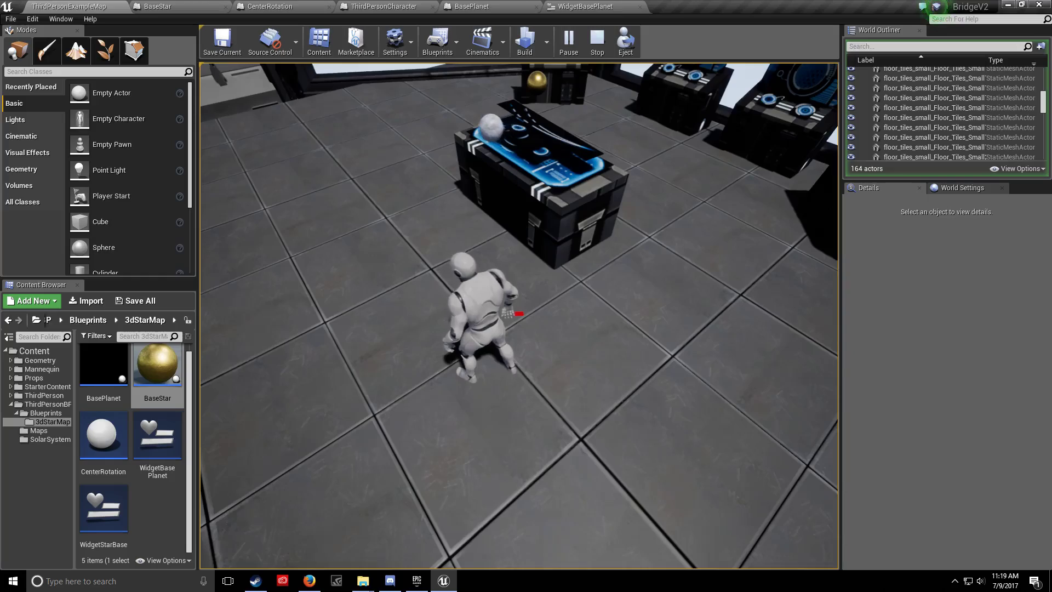
pyautogui.press('w')
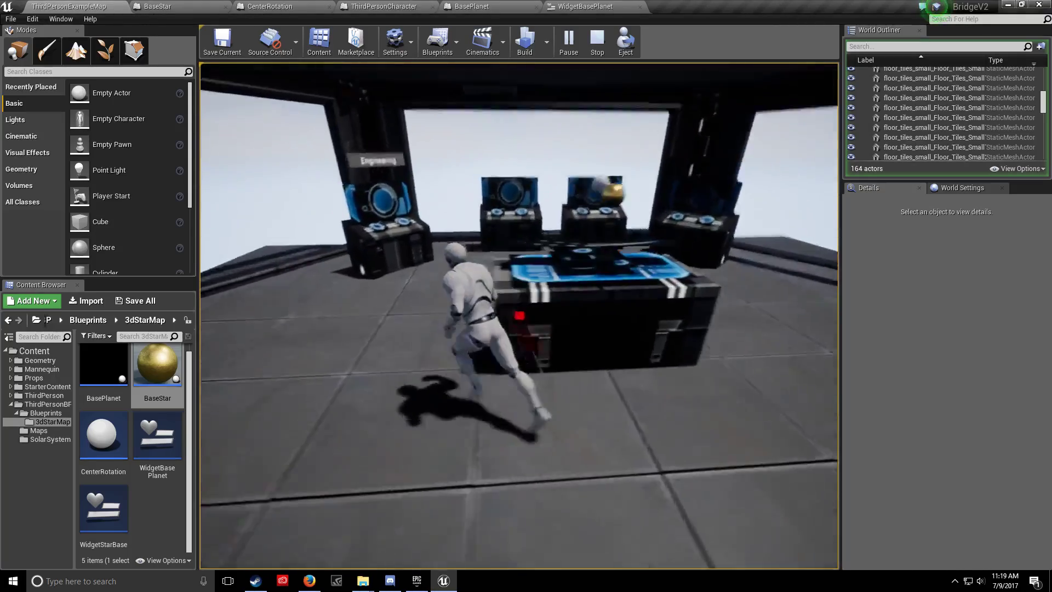
pyautogui.press('w')
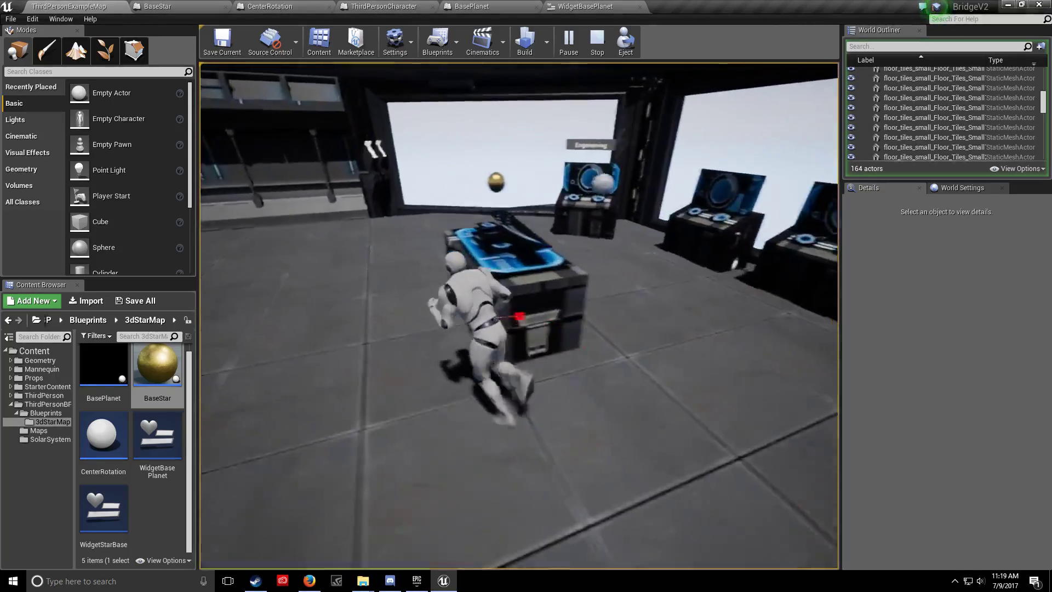
pyautogui.press('w')
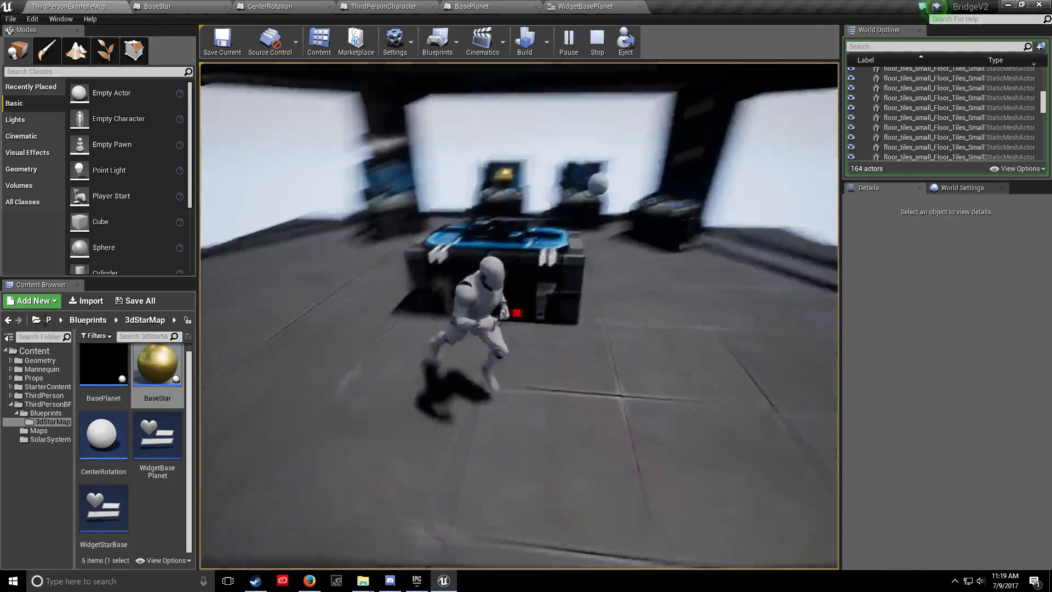
pyautogui.press('s')
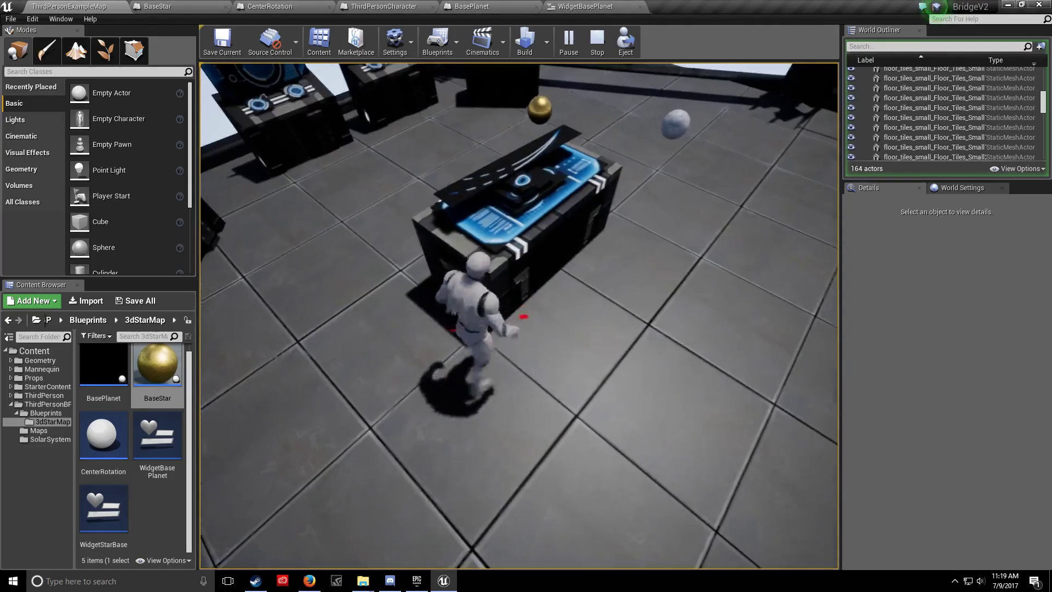
pyautogui.press('d')
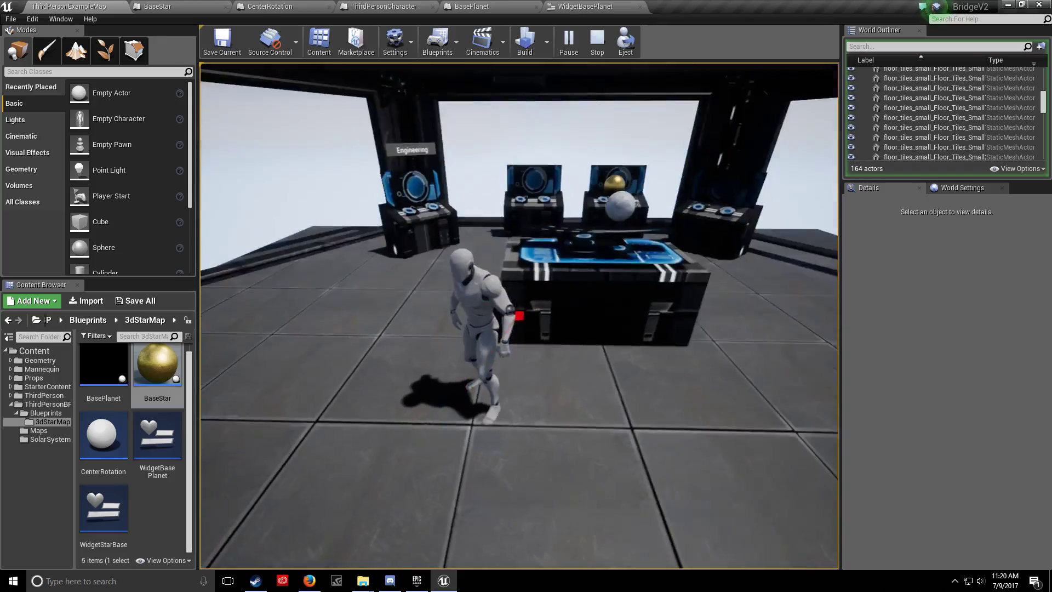
# Step: Walk the character to the corner console beside the windows and inspect the stations along the wall
pyautogui.press('w')
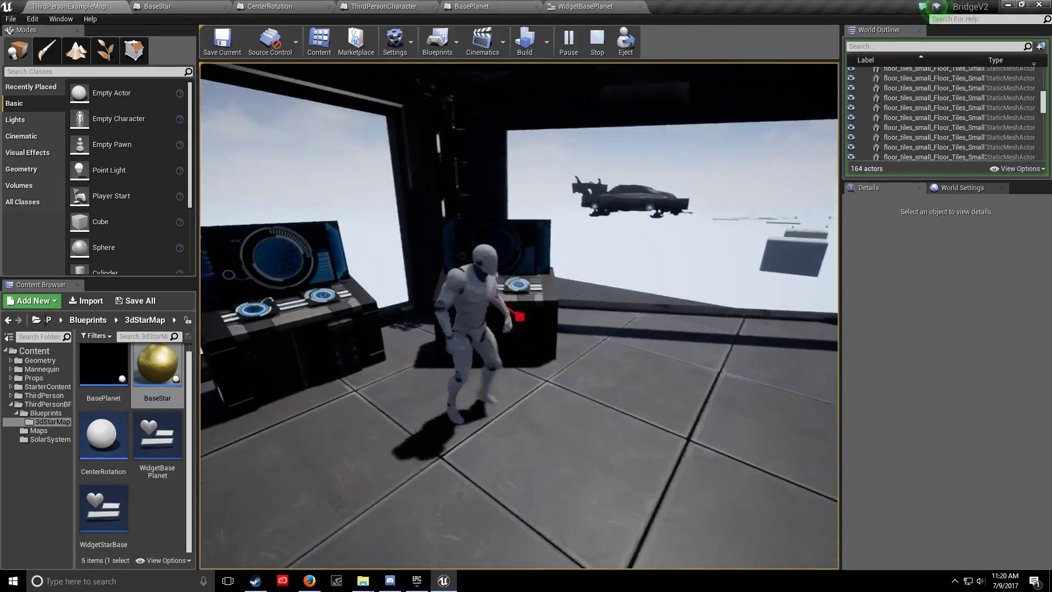
pyautogui.press('w')
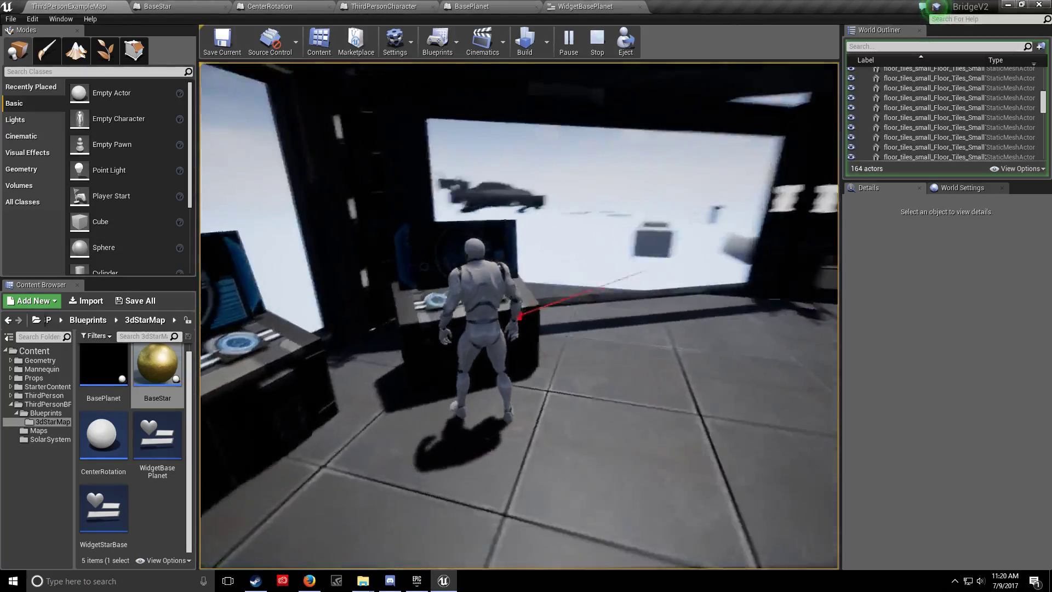
pyautogui.press('w')
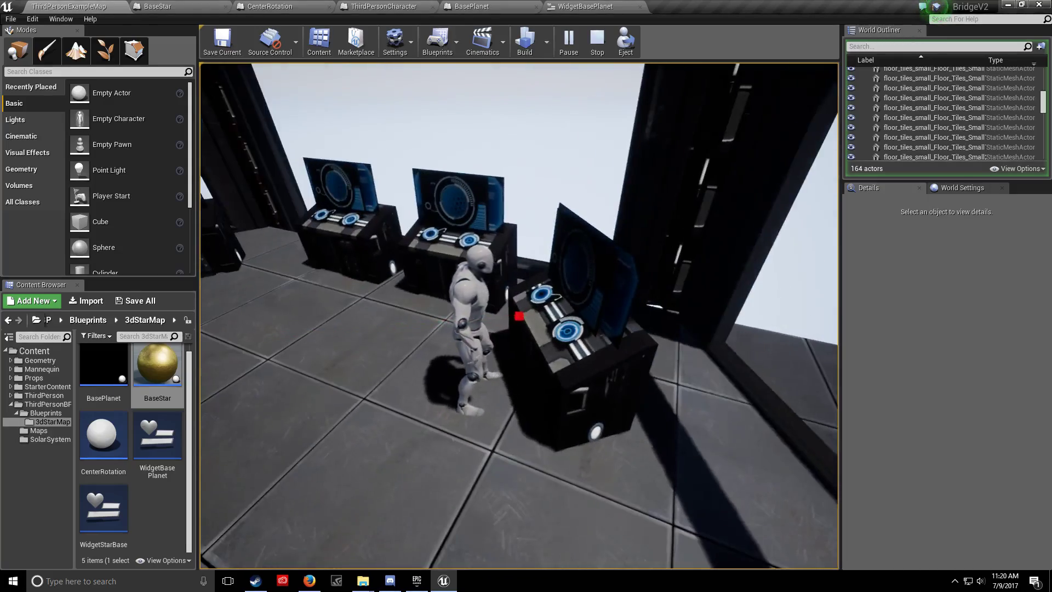
# Step: Walk the character past the holographic table and along the window consoles back to the Engineering station
pyautogui.press('w')
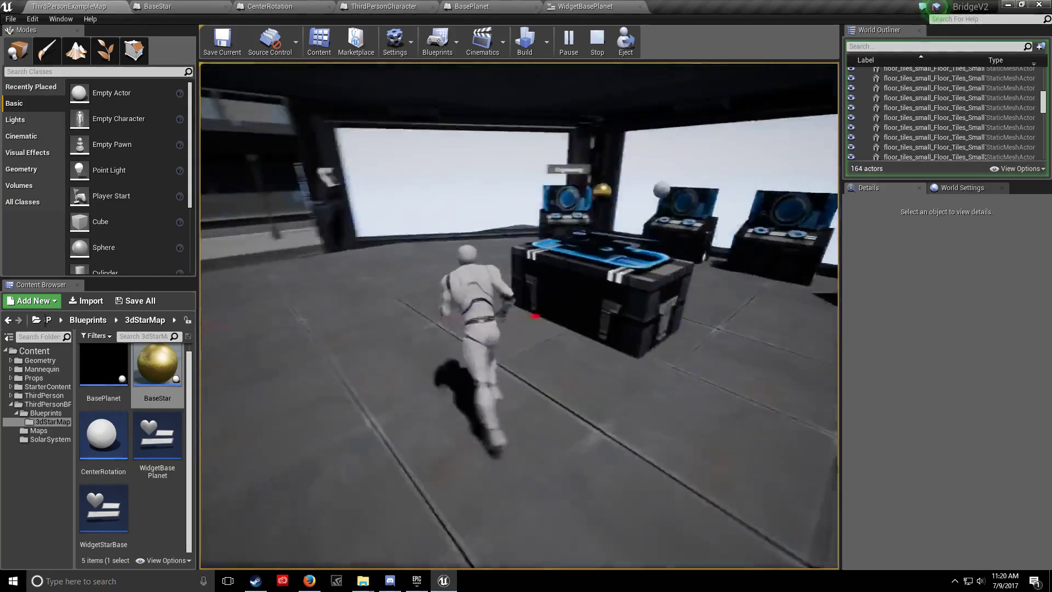
pyautogui.press('a')
pyautogui.press('a')
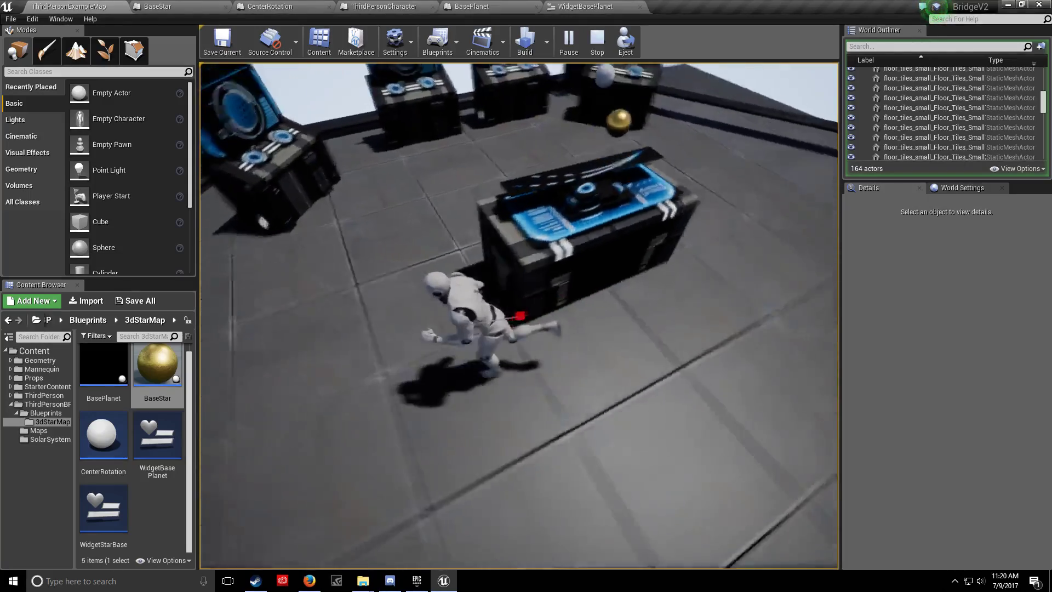
pyautogui.press('d')
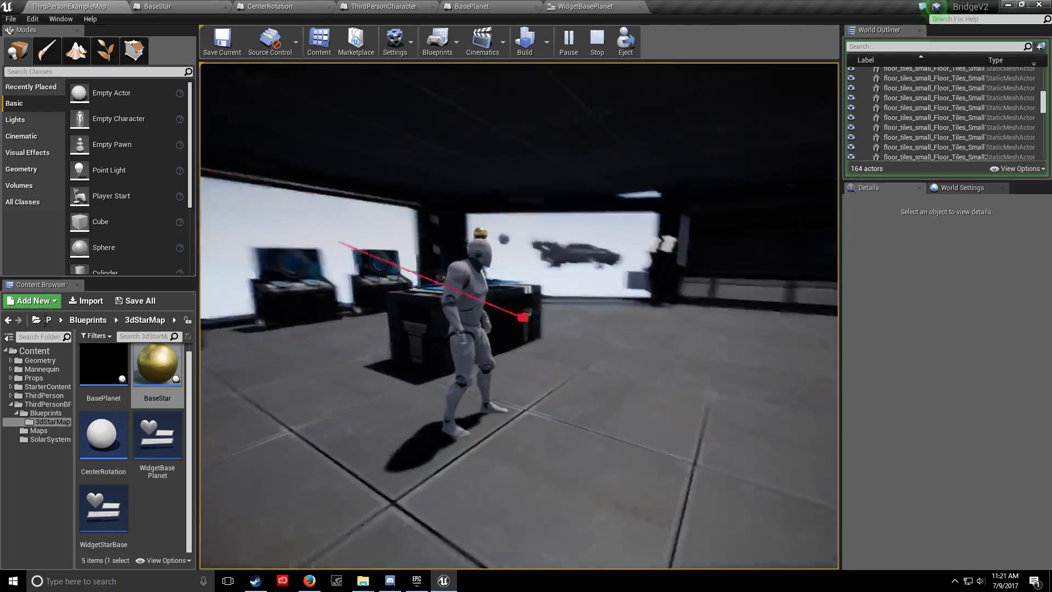
pyautogui.press('w')
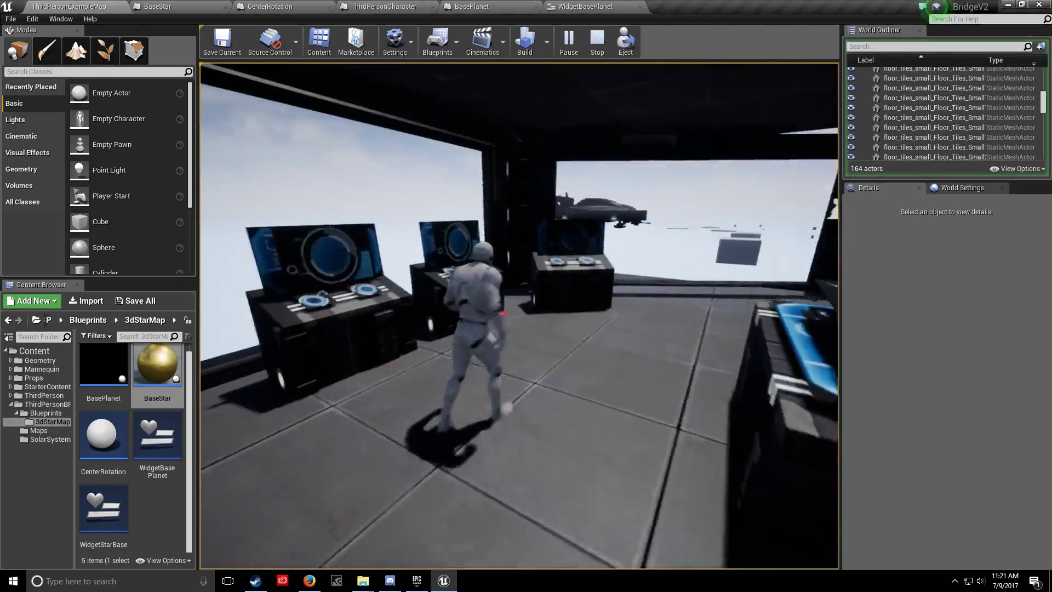
pyautogui.press('w')
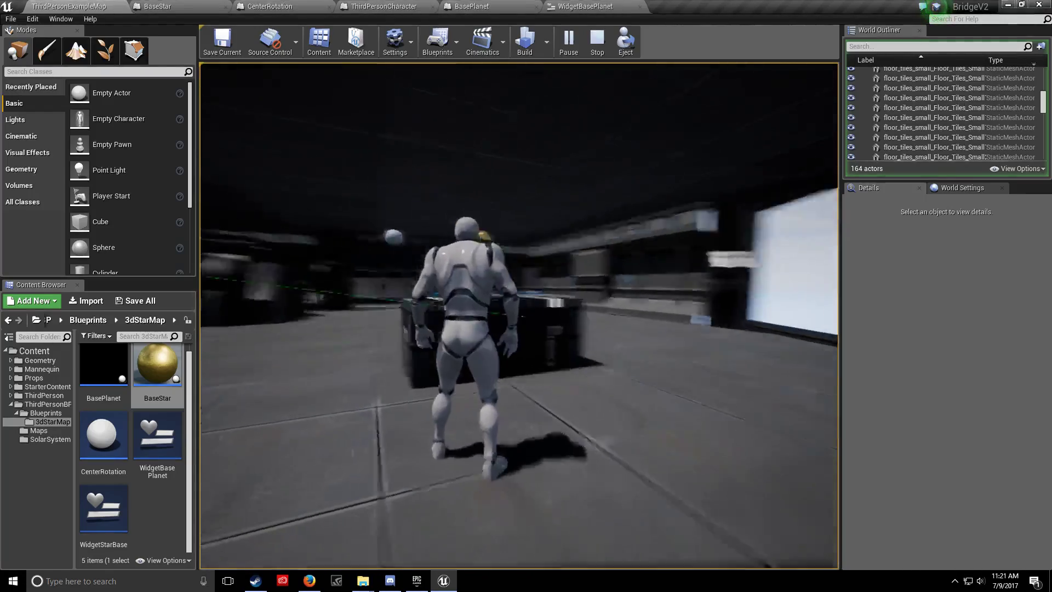
pyautogui.press('w')
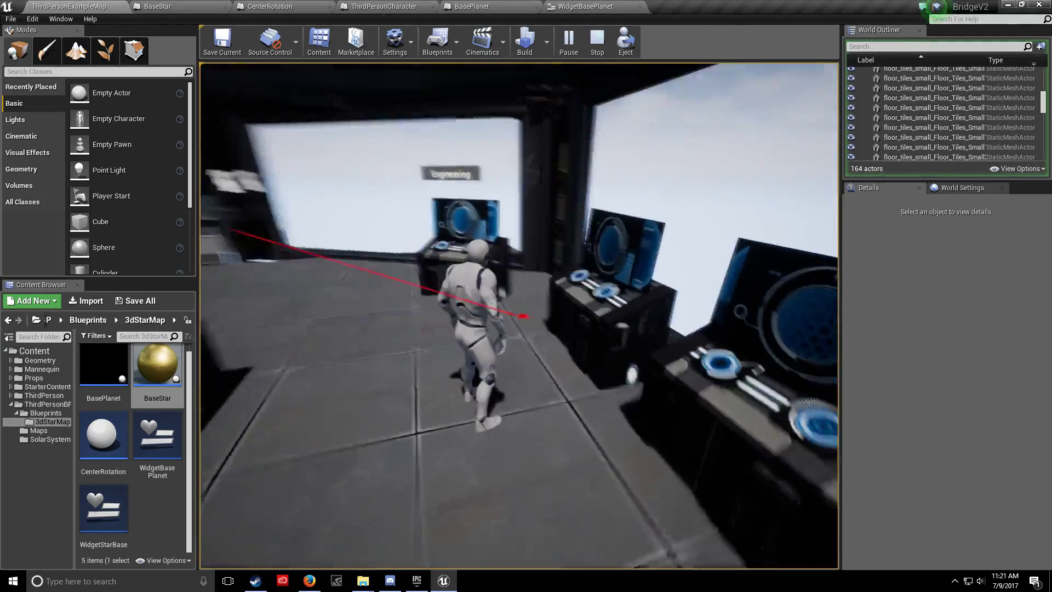
pyautogui.press('w')
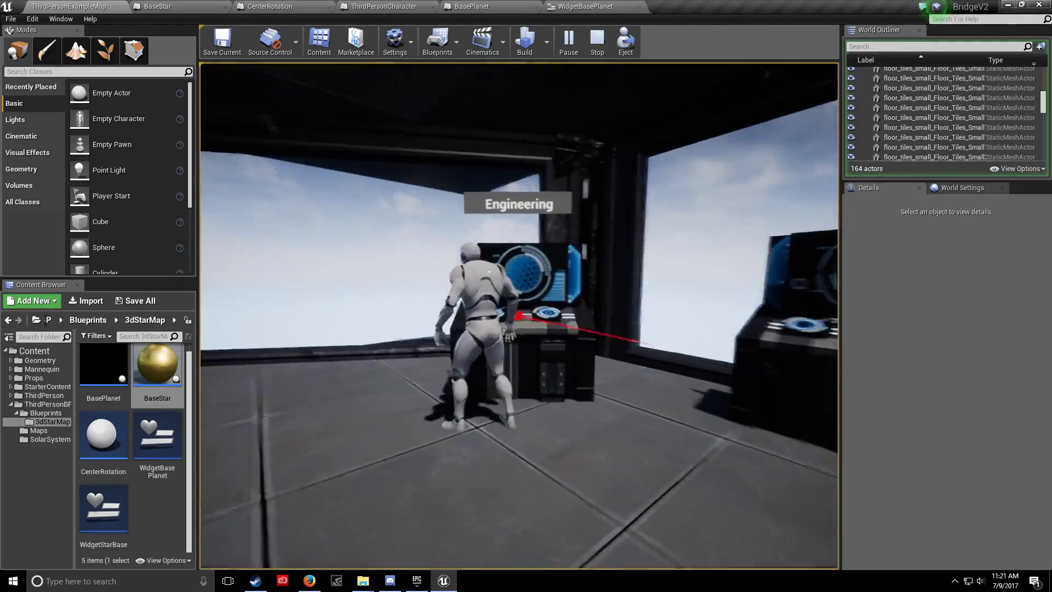
# Step: End the play session and open the EngineeringPanel widget from the ThirdPersonBP Blueprints folder
pyautogui.press('Escape')
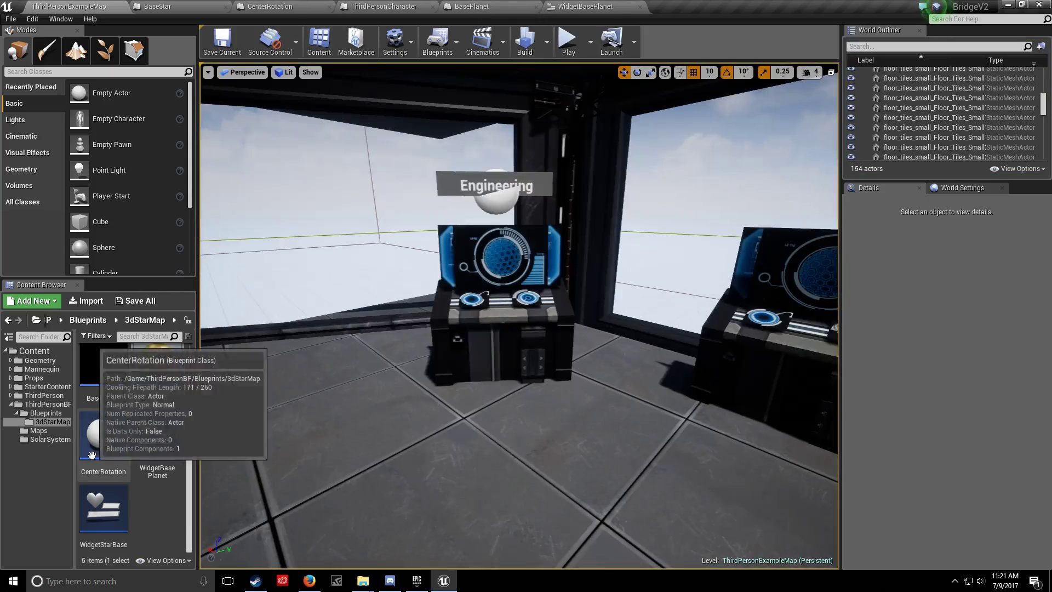
pyautogui.click(44, 413)
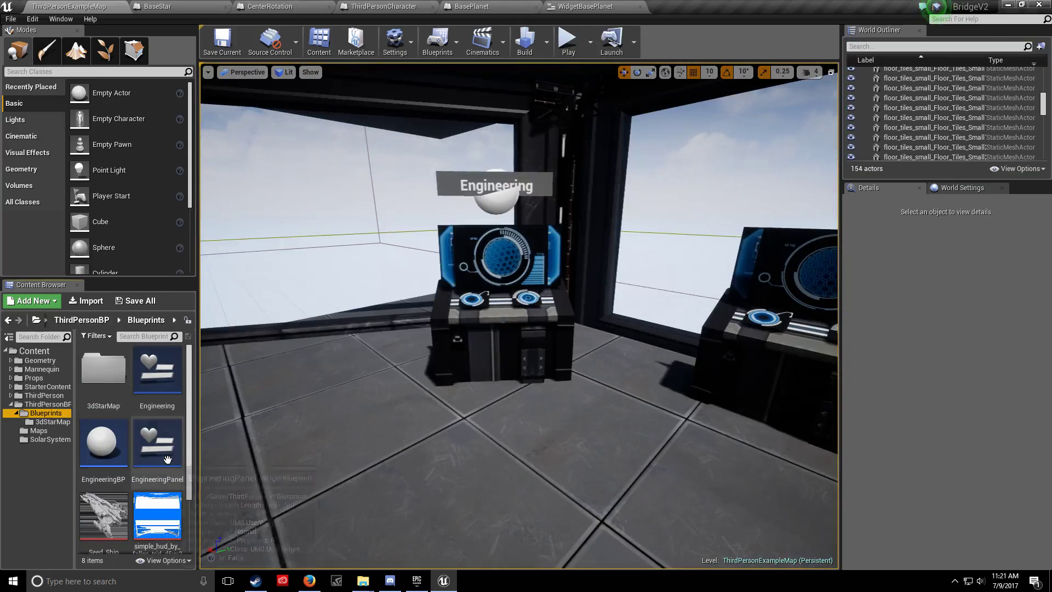
pyautogui.doubleClick(157, 442)
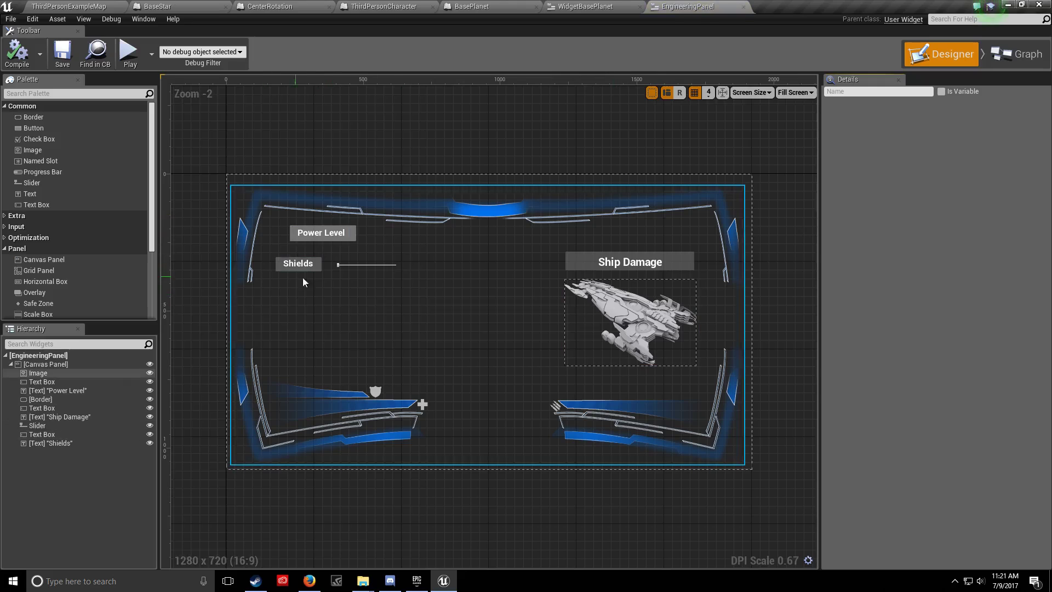
# Step: Move the Shields slider to position 412, 292 and the Ship Damage image to about 267, -160.5 on the canvas
pyautogui.click(338, 267)
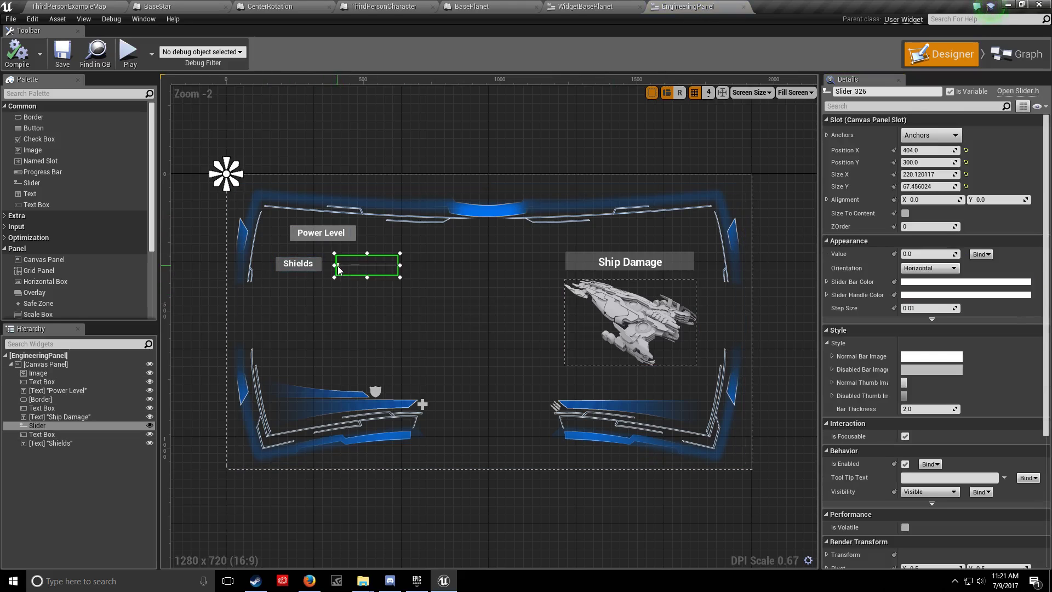
pyautogui.moveTo(344, 270); pyautogui.dragTo(318, 319)
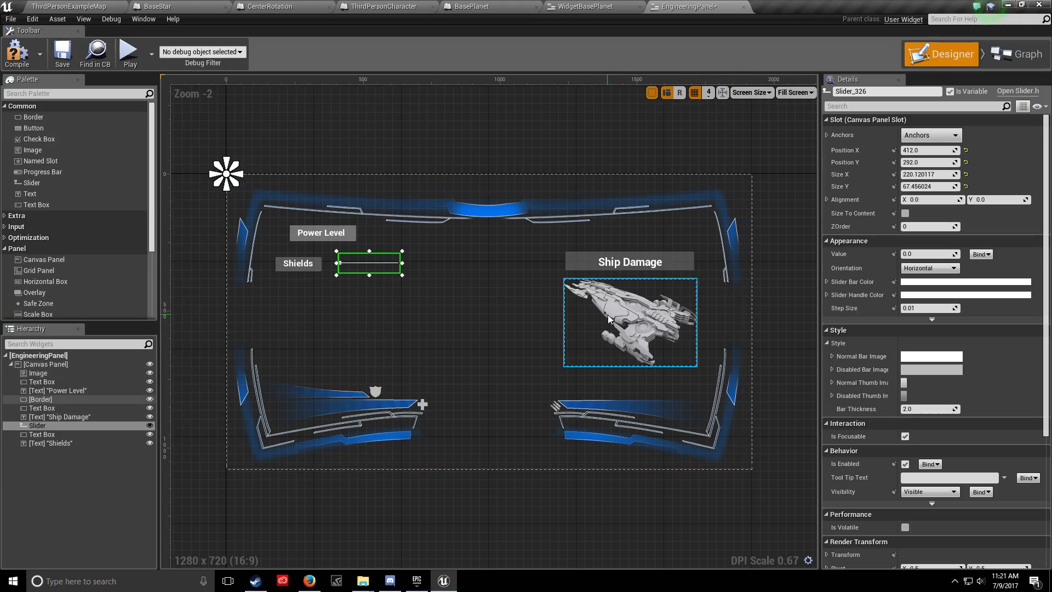
pyautogui.moveTo(608, 320); pyautogui.dragTo(605, 318)
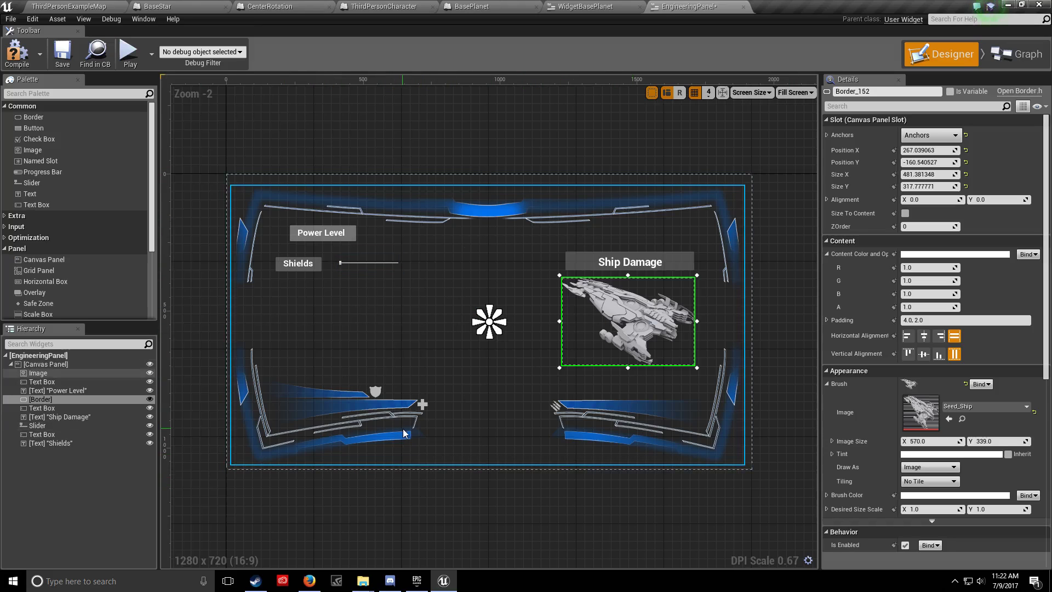
# Step: Return to the ThirdPersonExampleMap level and examine the pair of consoles under the front window
pyautogui.click(70, 7)
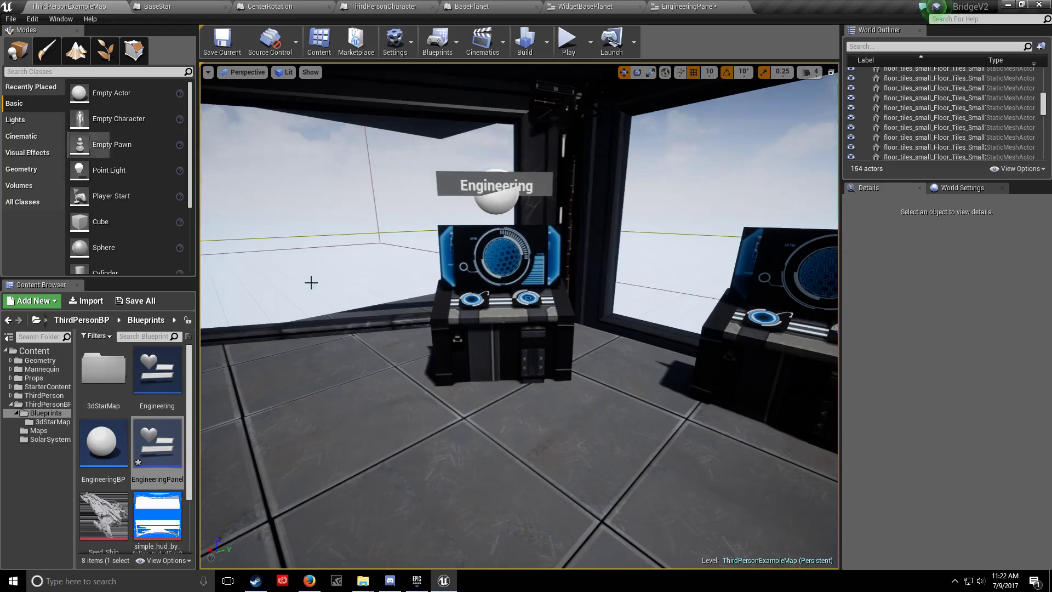
pyautogui.moveTo(554, 319); pyautogui.dragTo(680, 327)
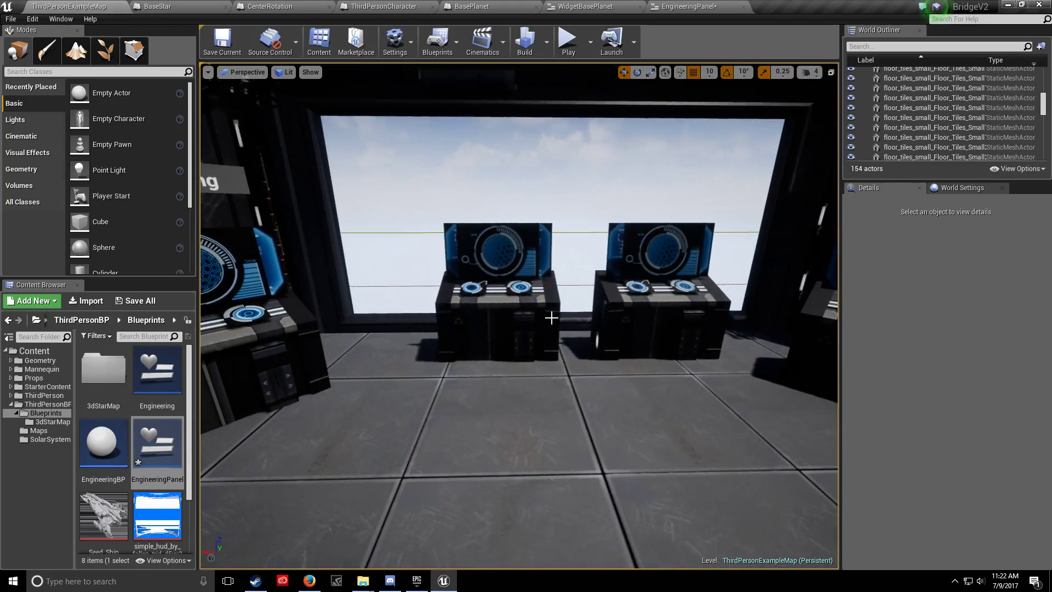
pyautogui.moveTo(546, 333); pyautogui.dragTo(444, 258)
pyautogui.moveTo(494, 289)
pyautogui.mouseDown()
pyautogui.moveTo(466, 292)
pyautogui.moveTo(493, 289)
pyautogui.mouseUp()
pyautogui.scroll(-5, 494, 289)
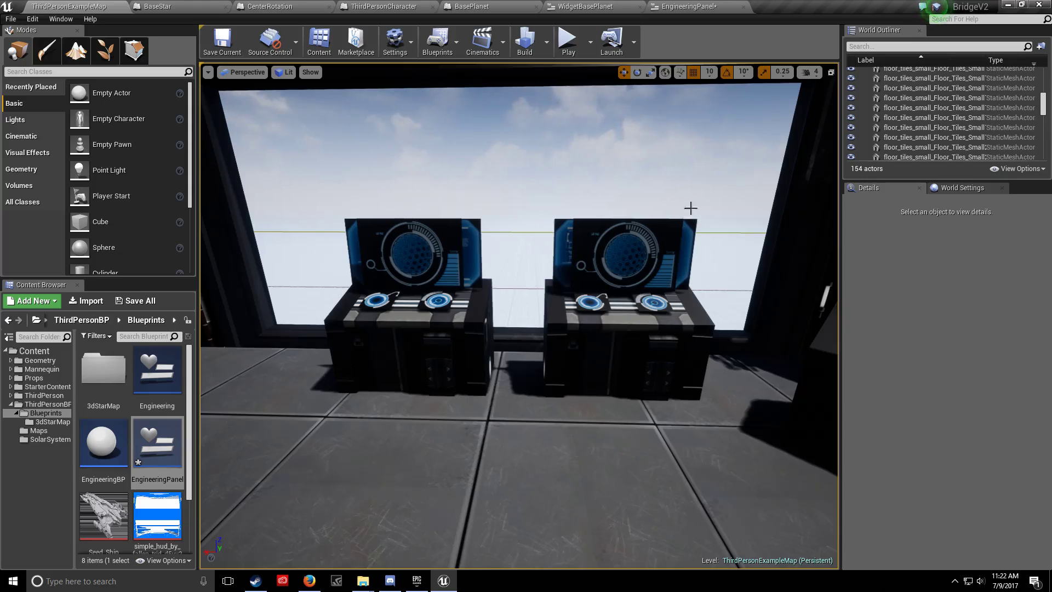
pyautogui.moveTo(637, 378); pyautogui.dragTo(1048, 446)
pyautogui.moveTo(516, 378); pyautogui.dragTo(573, 296)
pyautogui.scroll(3, 573, 274)
pyautogui.moveTo(573, 251); pyautogui.dragTo(619, 324)
# Step: Examine the rear of the bridge, including the large chair, the open doorway and the lit wall panels
pyautogui.moveTo(519, 316); pyautogui.dragTo(236, 302, button='right')
pyautogui.moveTo(518, 316); pyautogui.dragTo(571, 266, button='right')
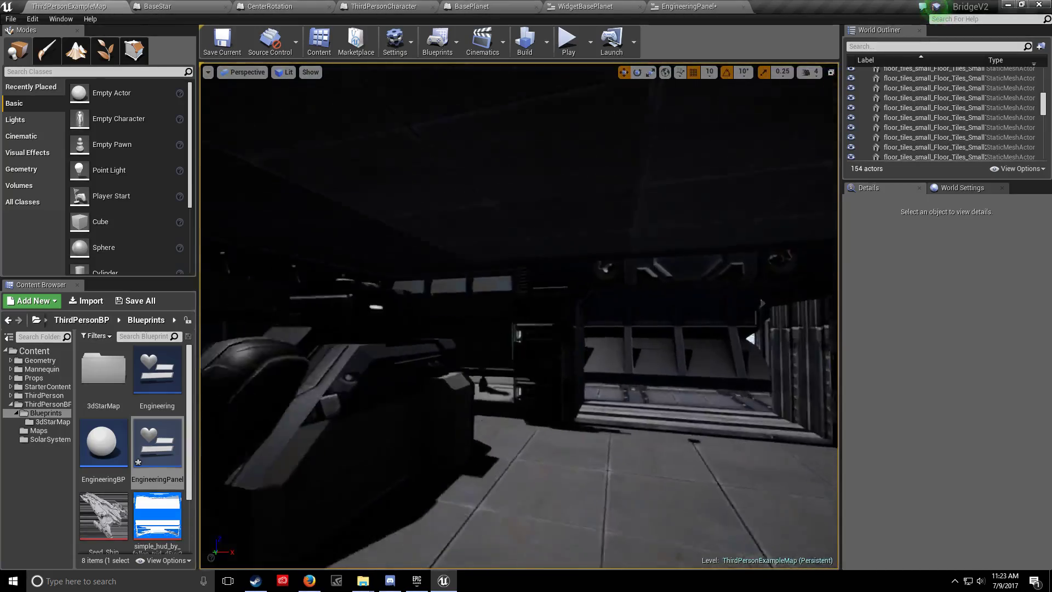
pyautogui.moveTo(518, 316); pyautogui.dragTo(444, 340, button='right')
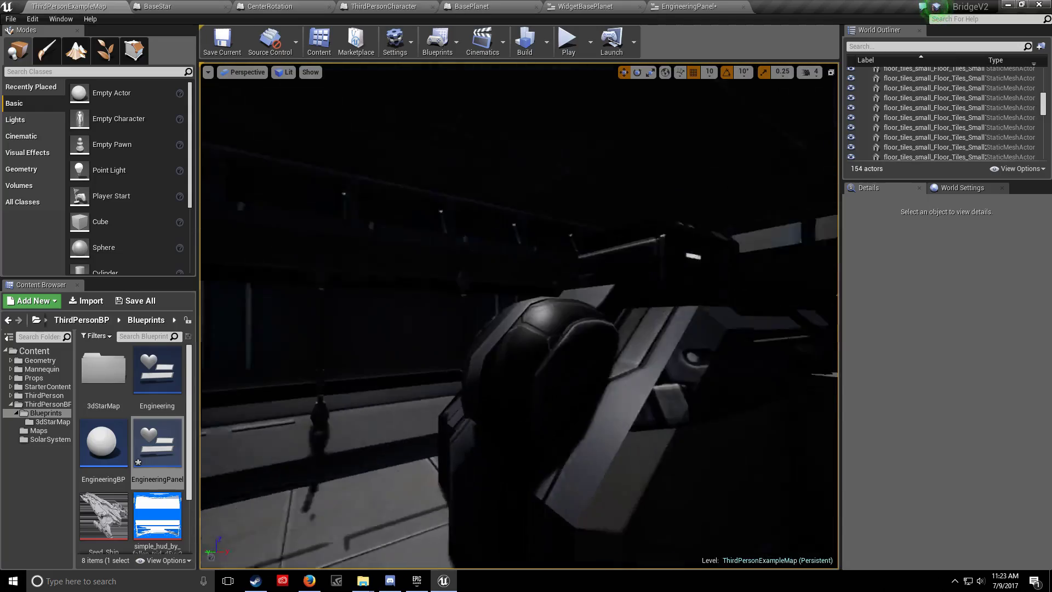
pyautogui.moveTo(518, 316); pyautogui.dragTo(663, 299, button='right')
pyautogui.moveTo(519, 316); pyautogui.dragTo(433, 317, button='right')
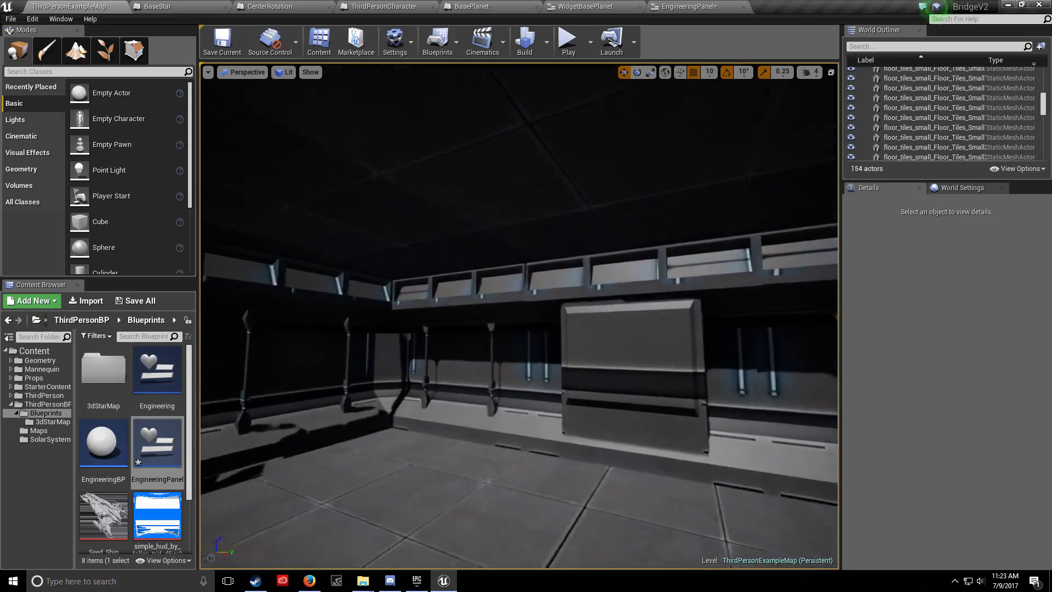
pyautogui.moveTo(519, 316); pyautogui.dragTo(438, 317, button='right')
pyautogui.moveTo(519, 316); pyautogui.dragTo(568, 327, button='right')
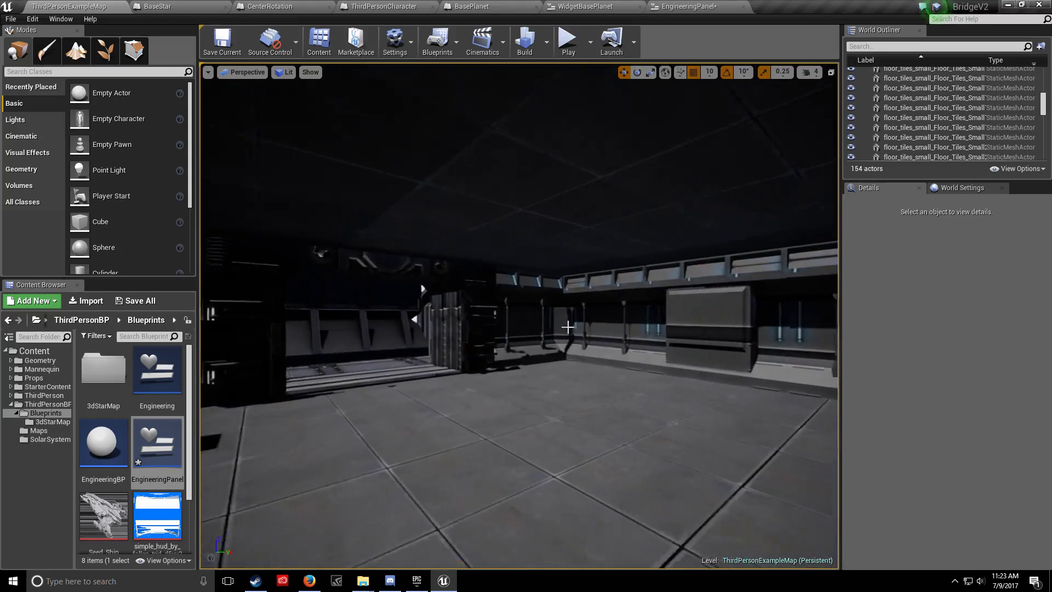